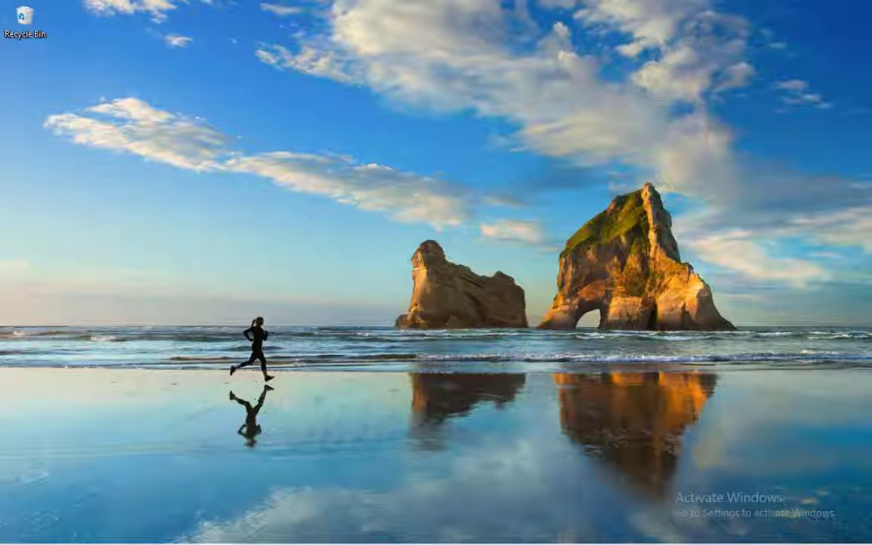
- Open the Run dialog and launch the Registry Editor with the command regedit
{"action": "mouse_move", "coordinate": [19, 540]}
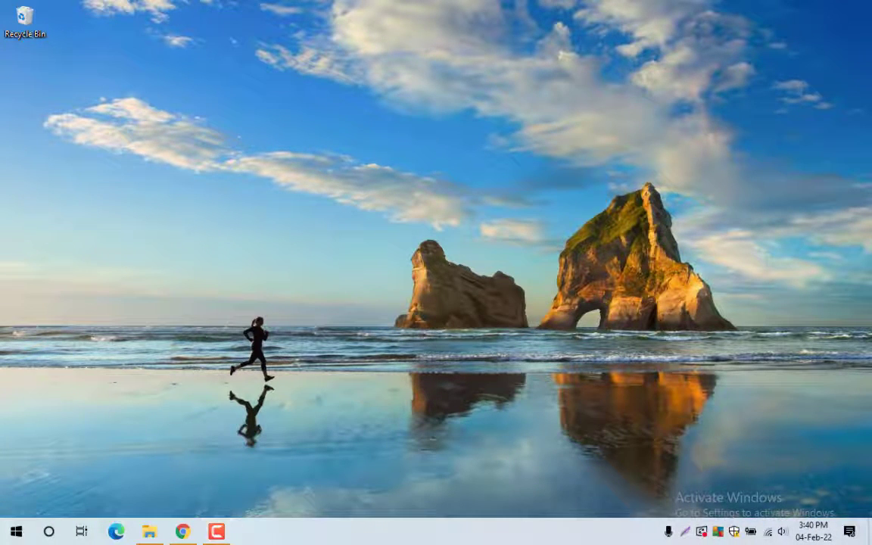
{"action": "key", "text": "super"}
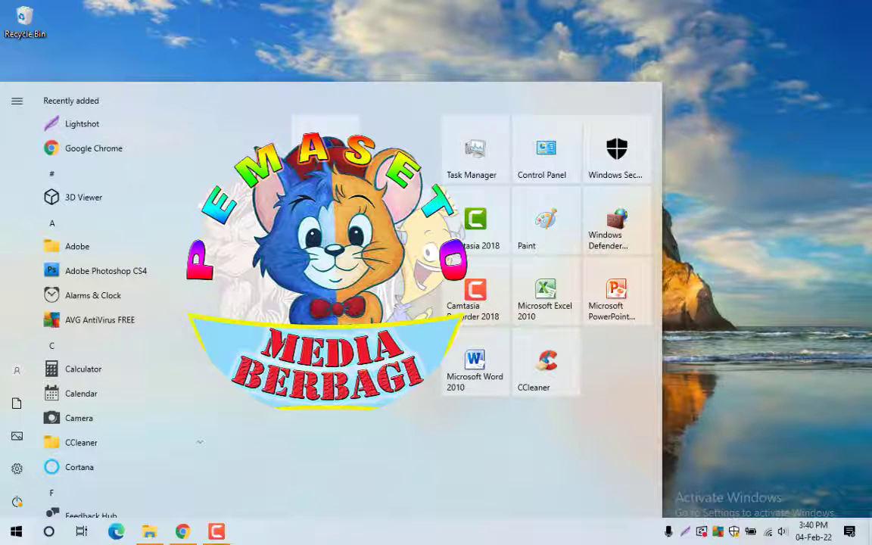
{"action": "type", "text": "run"}
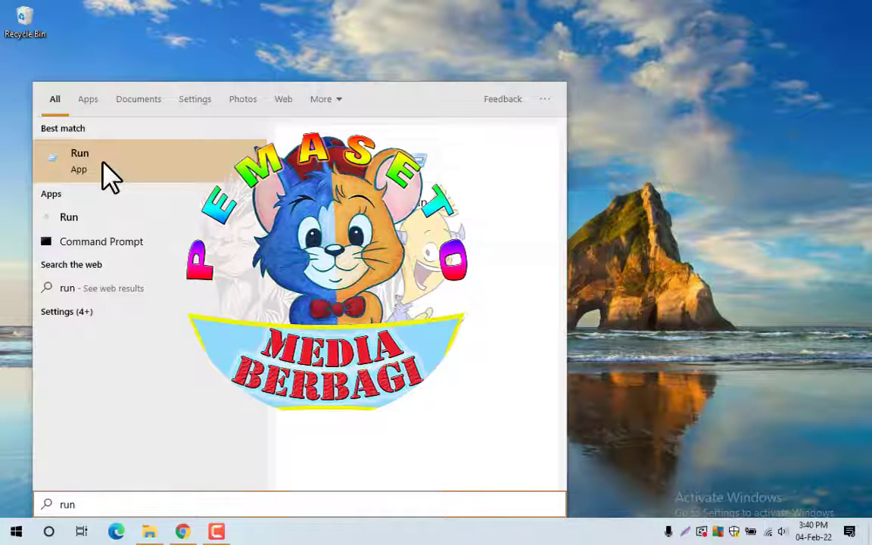
{"action": "left_click", "coordinate": [103, 164]}
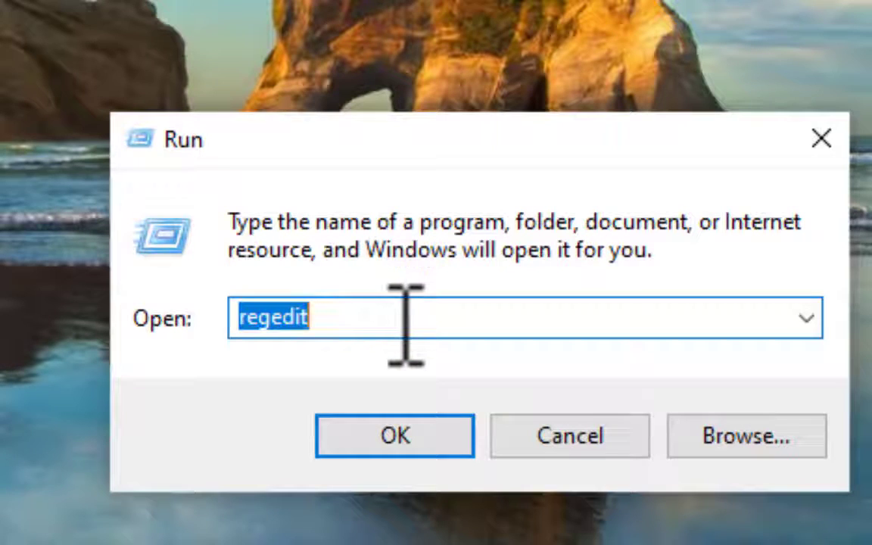
{"action": "key", "text": "BackSpace"}
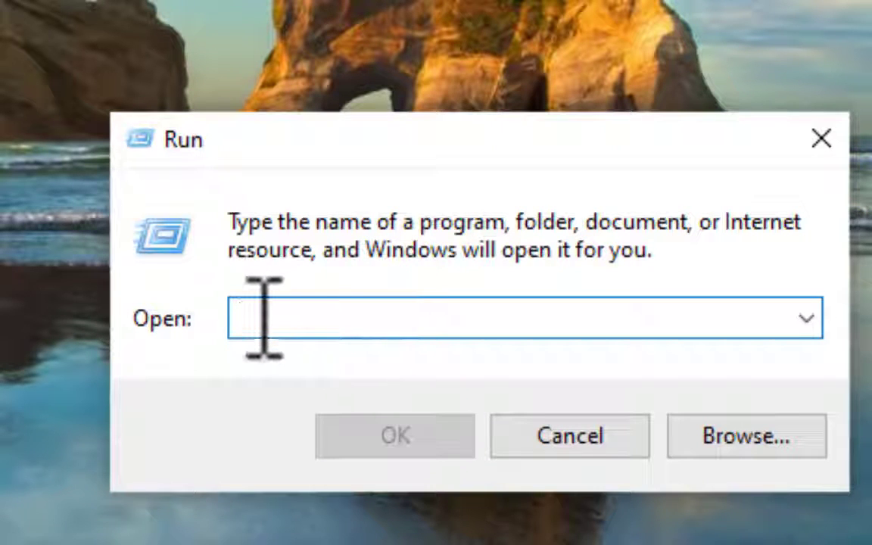
{"action": "type", "text": "rege"}
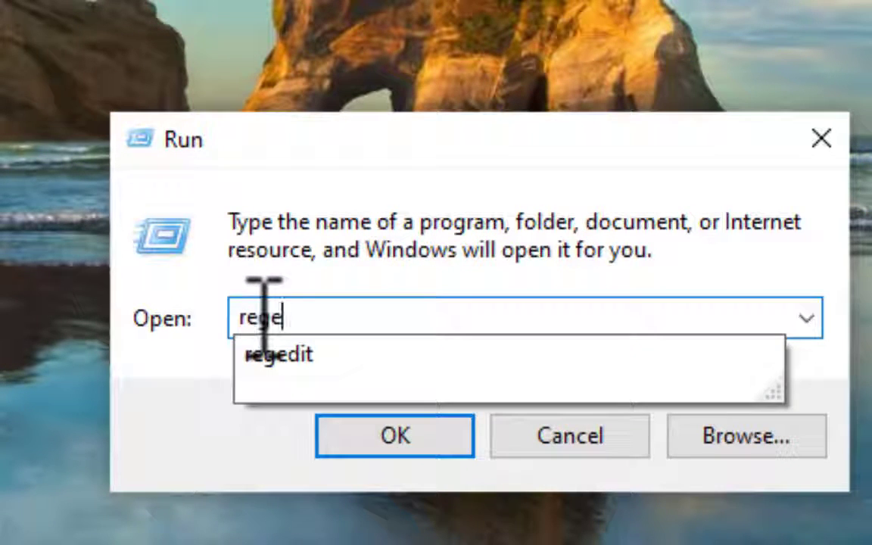
{"action": "type", "text": "dit"}
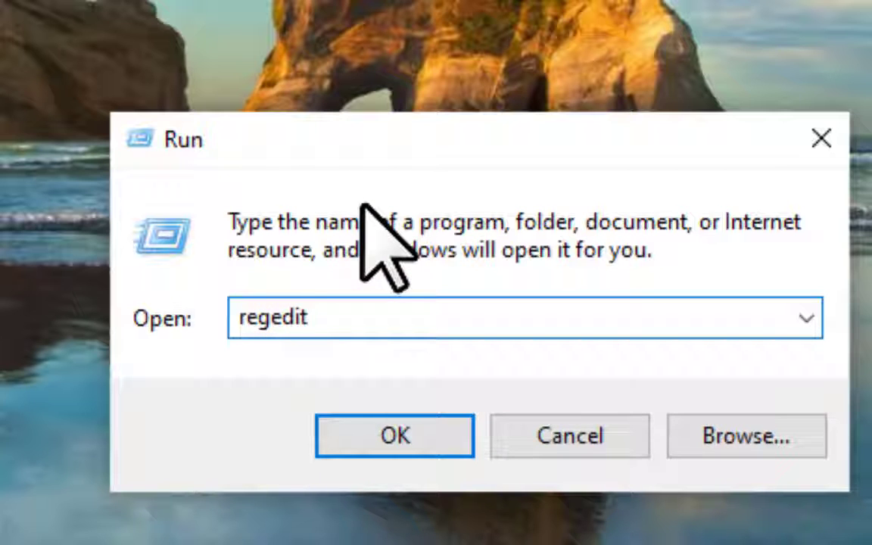
{"action": "left_click", "coordinate": [395, 424]}
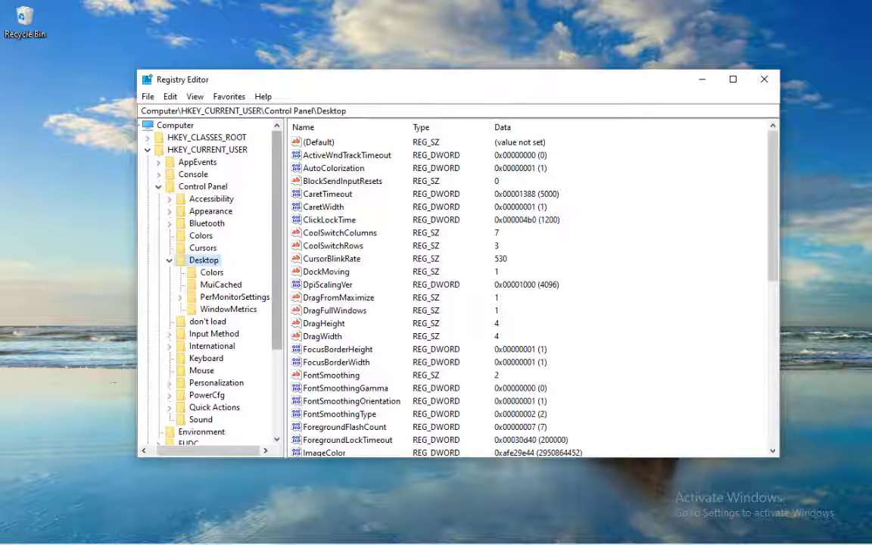
- Collapse the expanded registry tree and open the key HKEY_CURRENT_USER\Control Panel\Desktop
{"action": "left_click", "coordinate": [147, 149]}
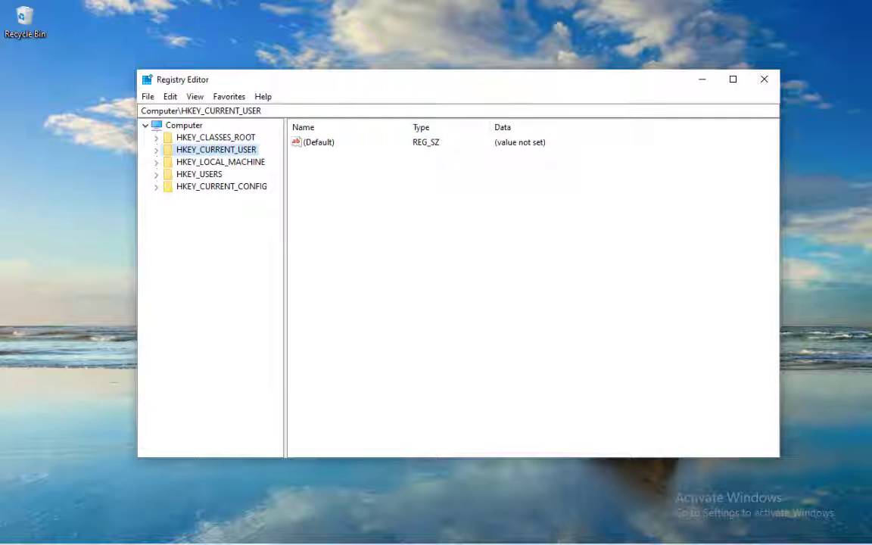
{"action": "left_click", "coordinate": [183, 125]}
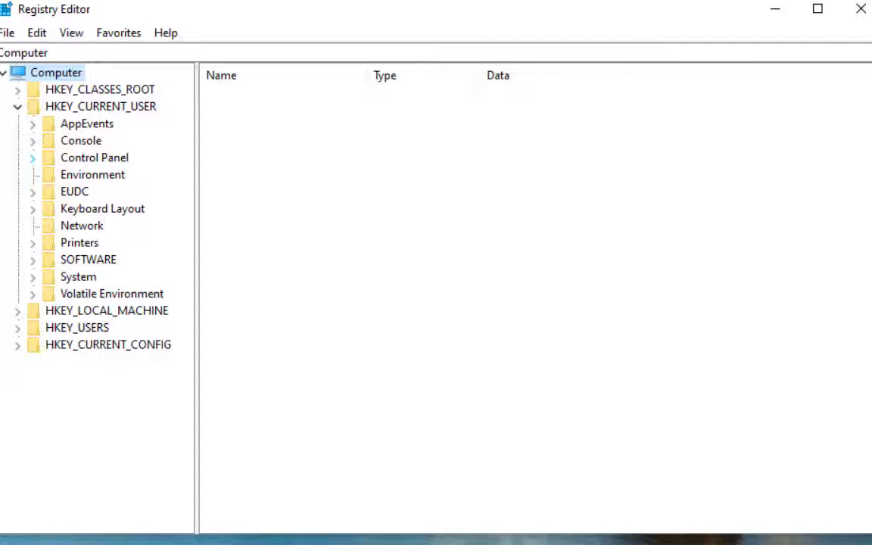
{"action": "left_click", "coordinate": [32, 158]}
{"action": "left_click", "coordinate": [47, 260]}
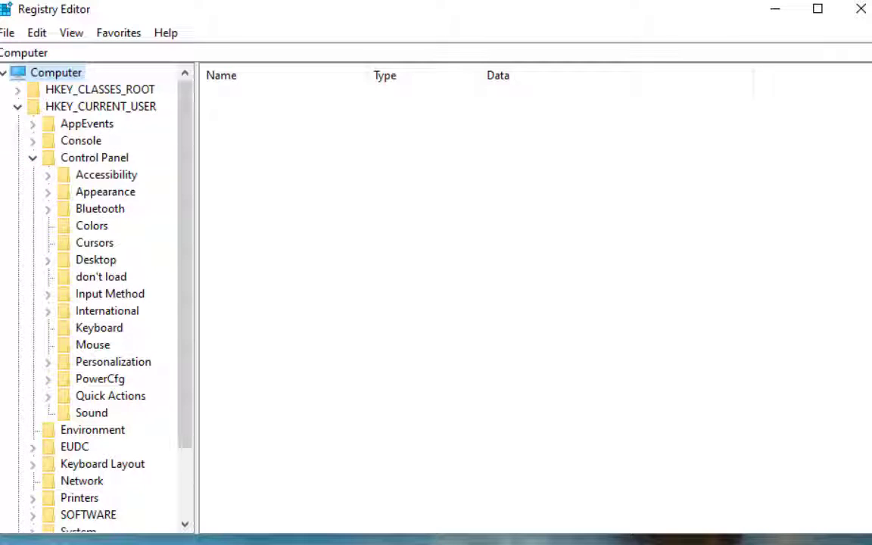
{"action": "left_click", "coordinate": [96, 259]}
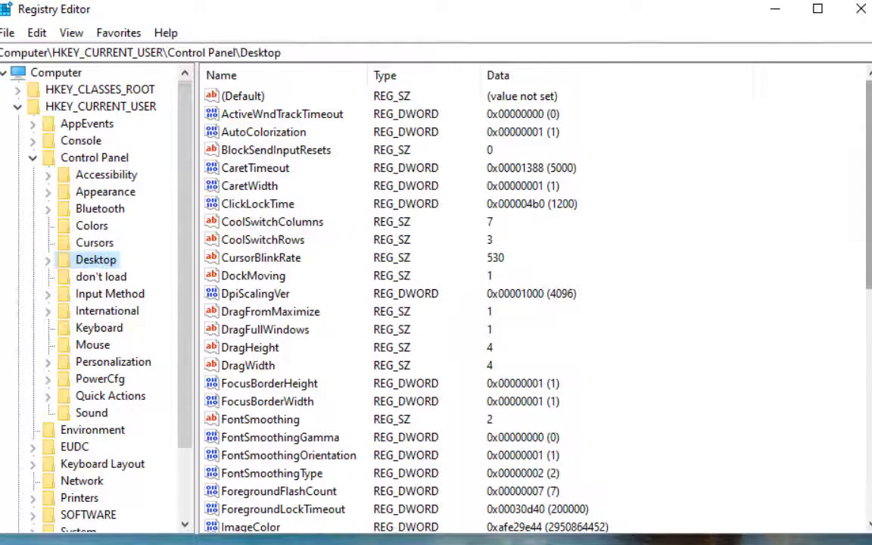
- Set the value data of PaintDesktopVersion to 1 in the Desktop key and return to the desktop
{"action": "scroll", "coordinate": [531, 303], "scroll_direction": "down", "scroll_amount": 5}
{"action": "scroll", "coordinate": [530, 303], "scroll_direction": "down", "scroll_amount": 4}
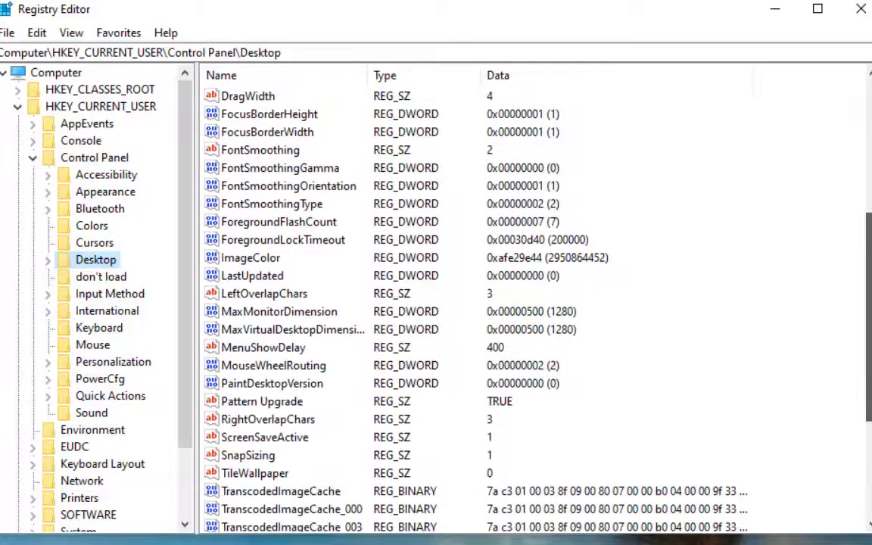
{"action": "scroll", "coordinate": [530, 302], "scroll_direction": "down", "scroll_amount": 1}
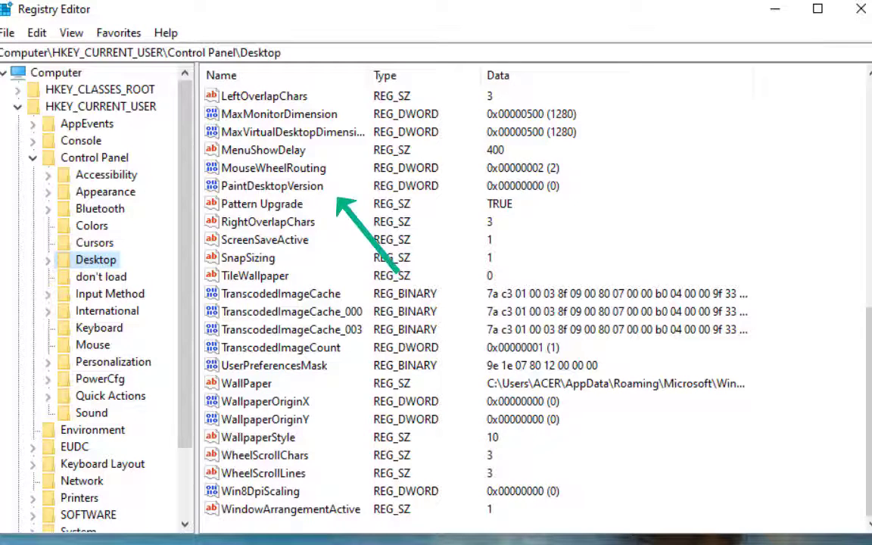
{"action": "double_click", "coordinate": [271, 186]}
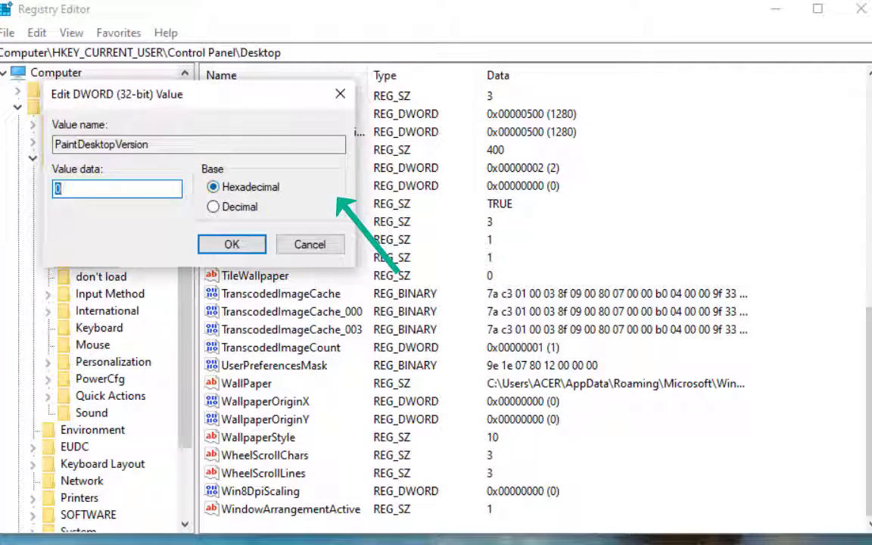
{"action": "type", "text": "0"}
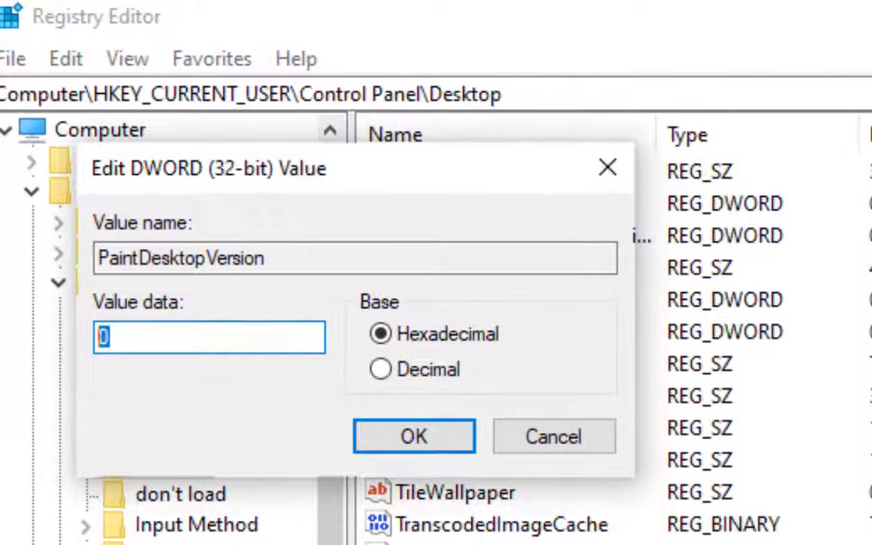
{"action": "type", "text": "1"}
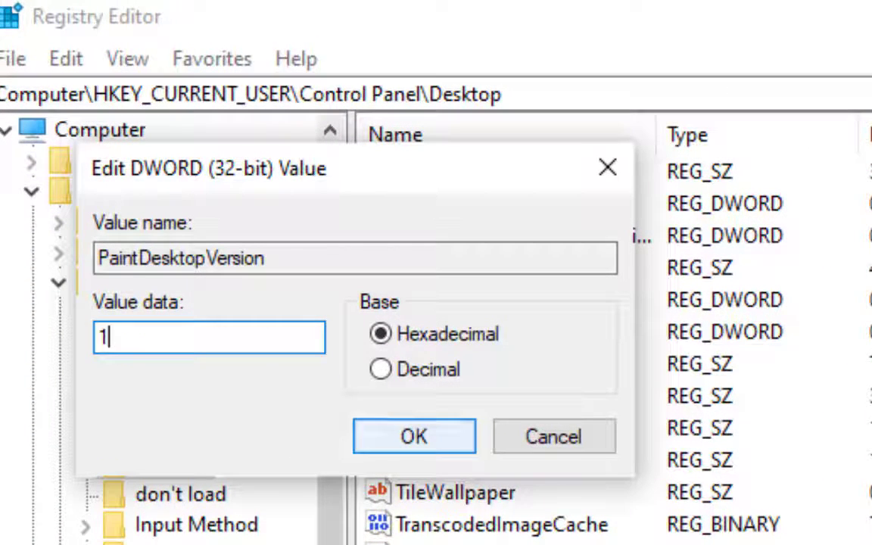
{"action": "key", "text": "Return"}
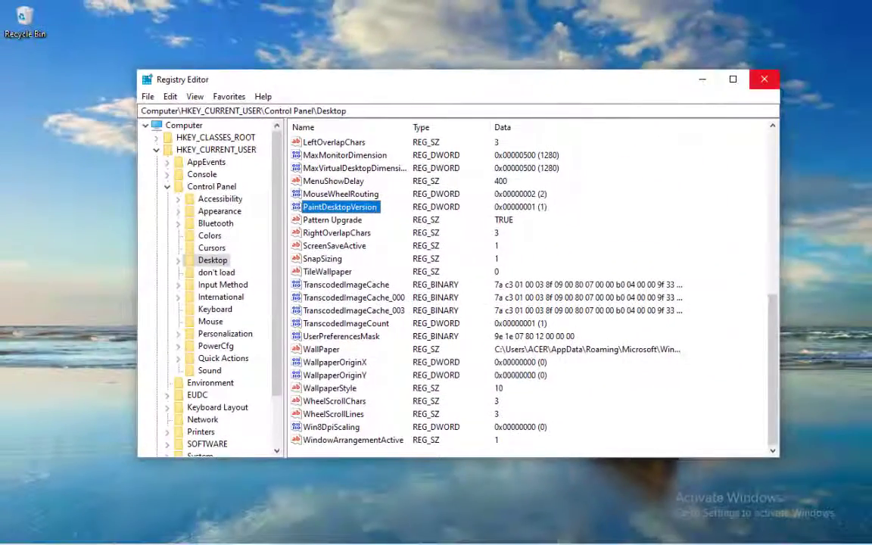
{"action": "key", "text": "super+d"}
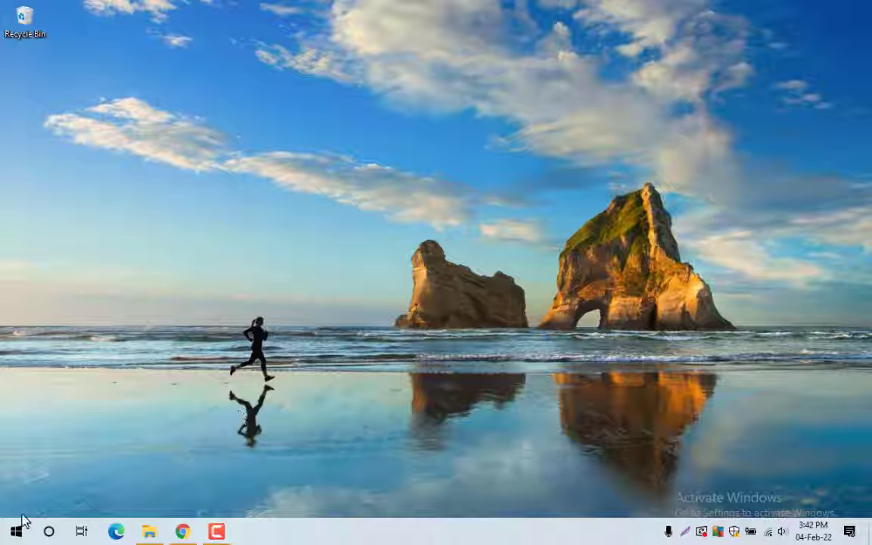
- Search the installed apps for notepad and open a blank Notepad document
{"action": "left_click", "coordinate": [6, 533]}
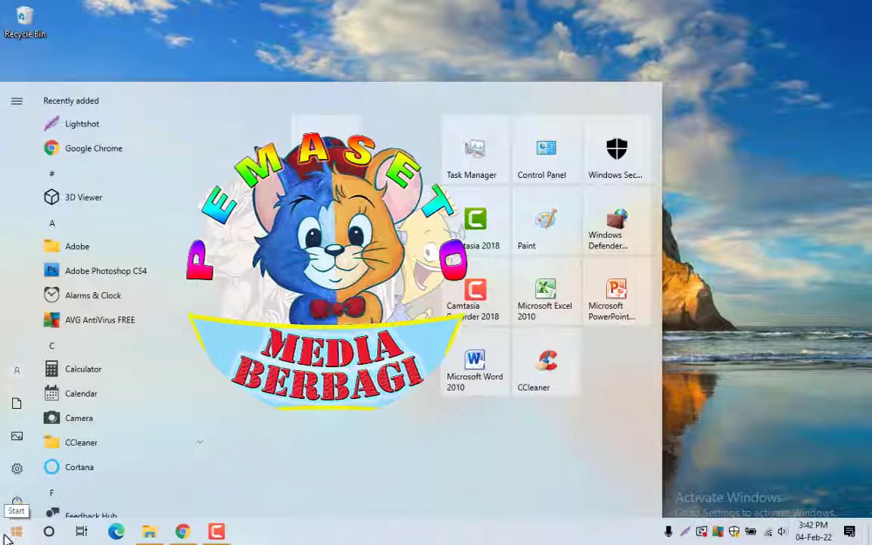
{"action": "left_click", "coordinate": [15, 531]}
{"action": "left_click", "coordinate": [15, 532]}
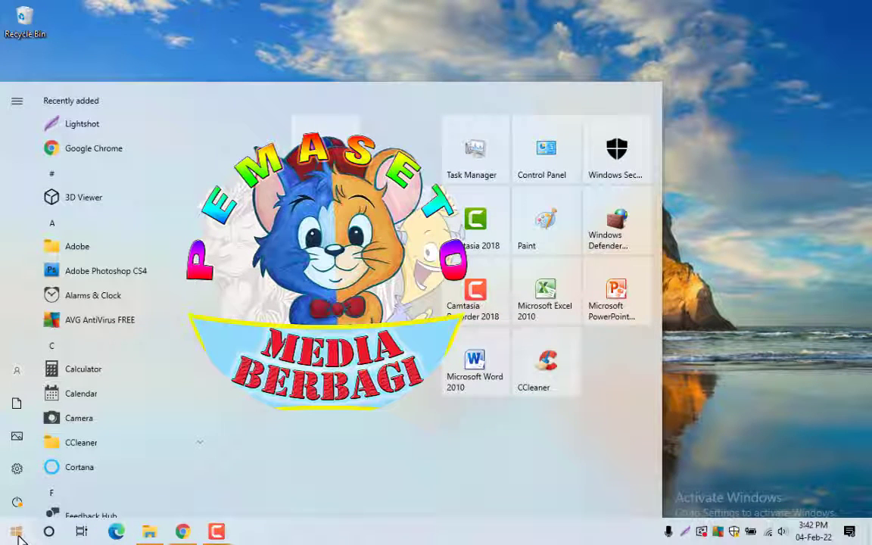
{"action": "type", "text": "no"}
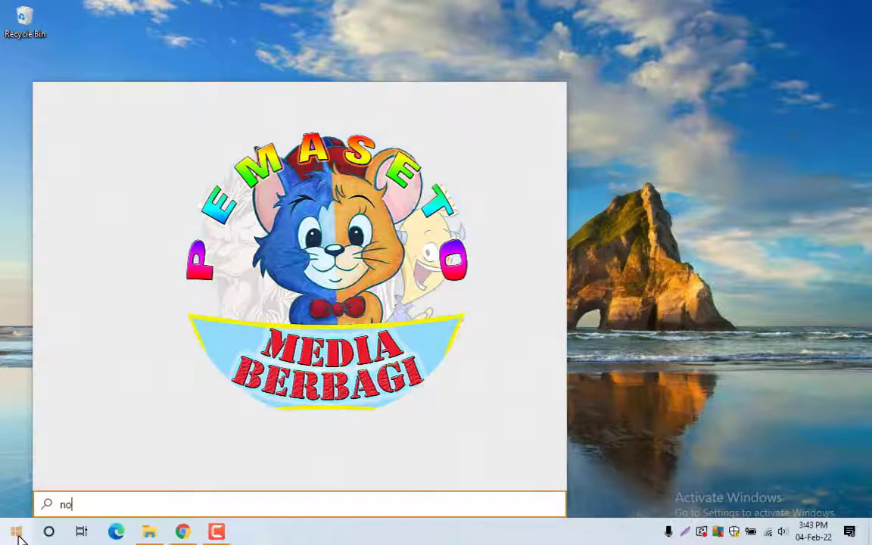
{"action": "type", "text": "te"}
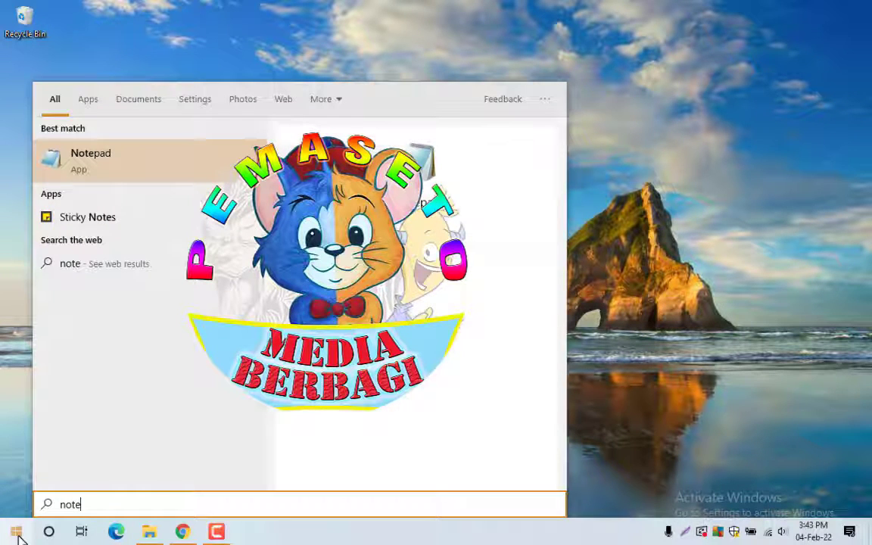
{"action": "type", "text": "pad"}
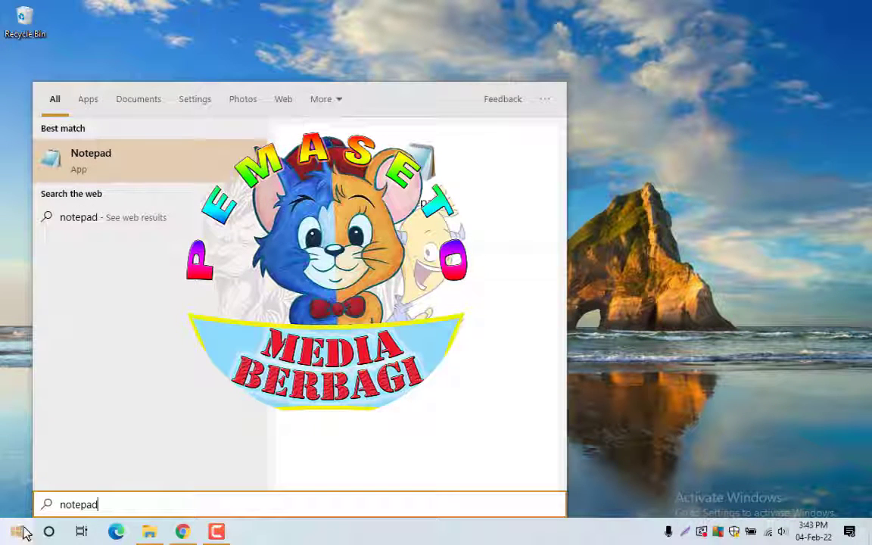
{"action": "left_click", "coordinate": [103, 158]}
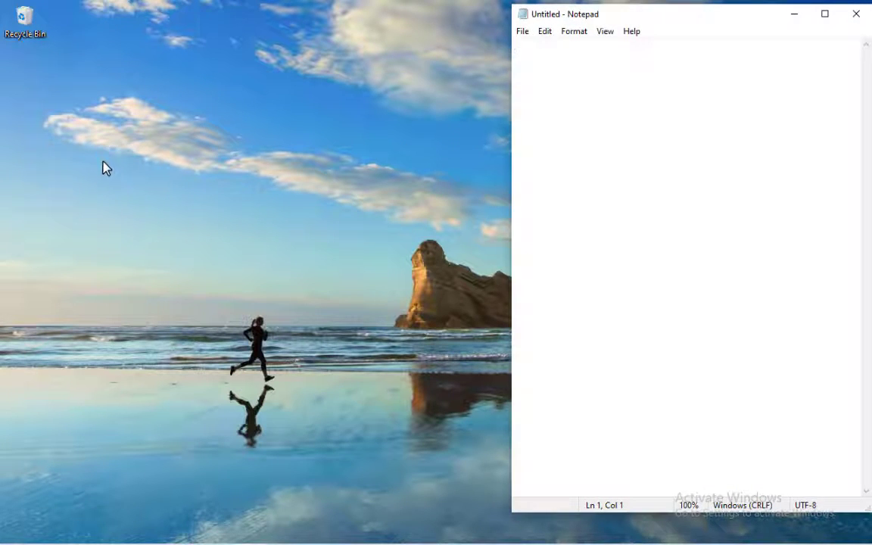
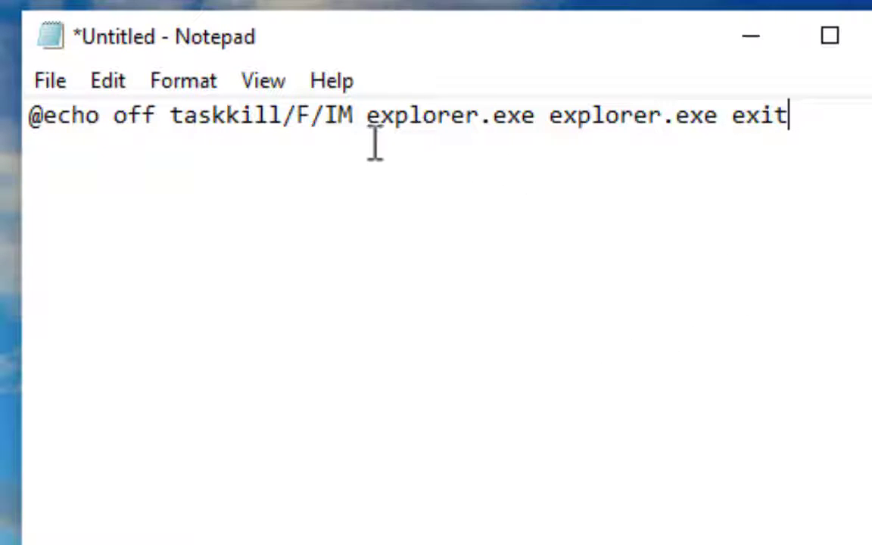
- Save the batch script to the Desktop folder as remove.bat and close Notepad
{"action": "left_click", "coordinate": [47, 85]}
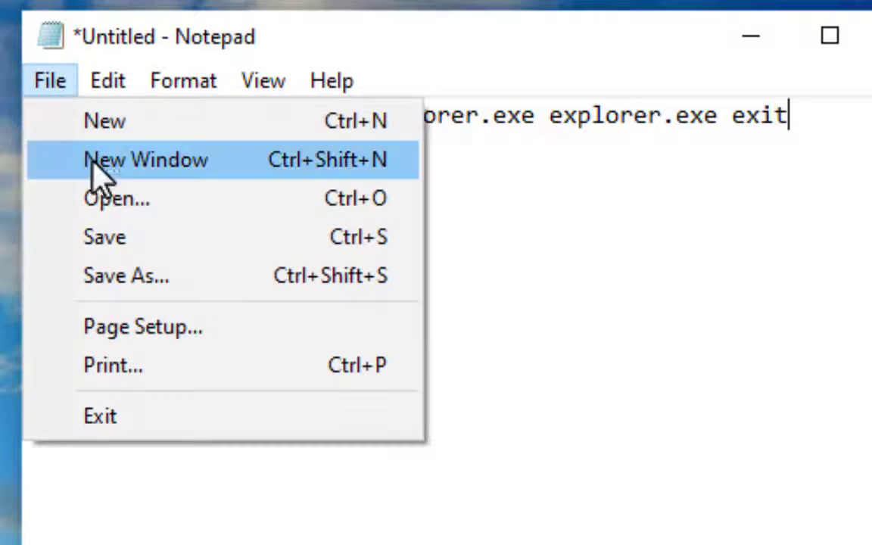
{"action": "left_click", "coordinate": [130, 247]}
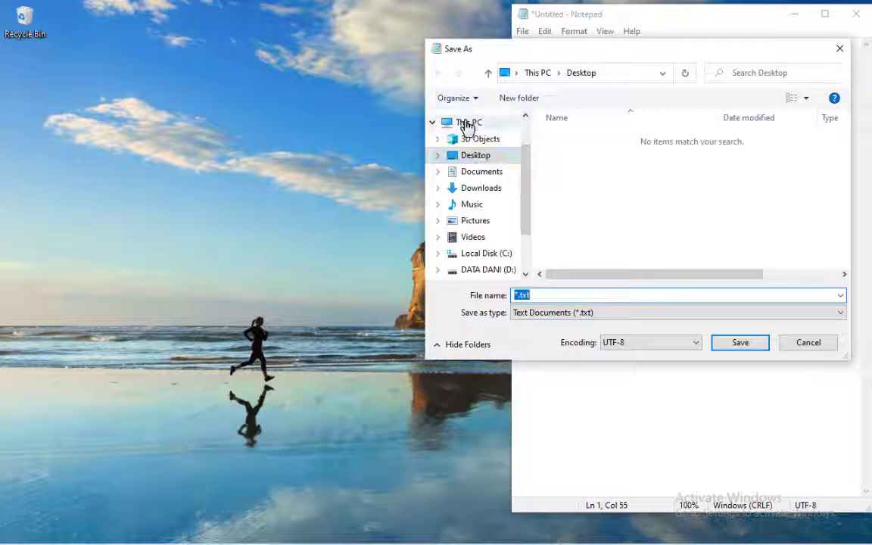
{"action": "left_click", "coordinate": [470, 161]}
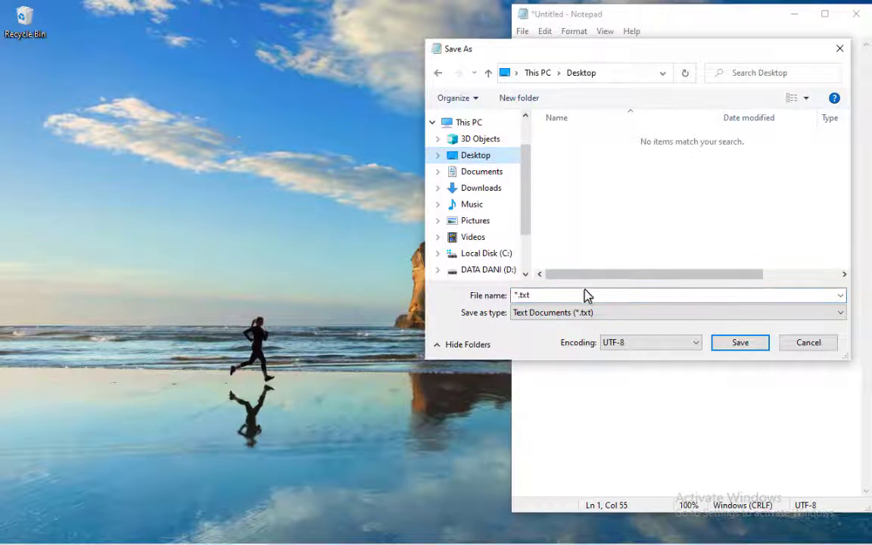
{"action": "double_click", "coordinate": [550, 296]}
{"action": "type", "text": "remove.bat"}
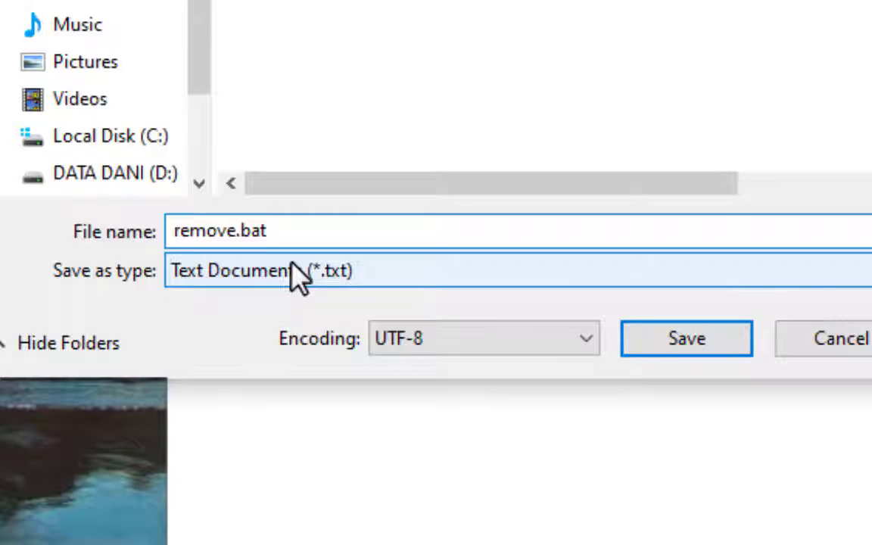
{"action": "left_click", "coordinate": [693, 343]}
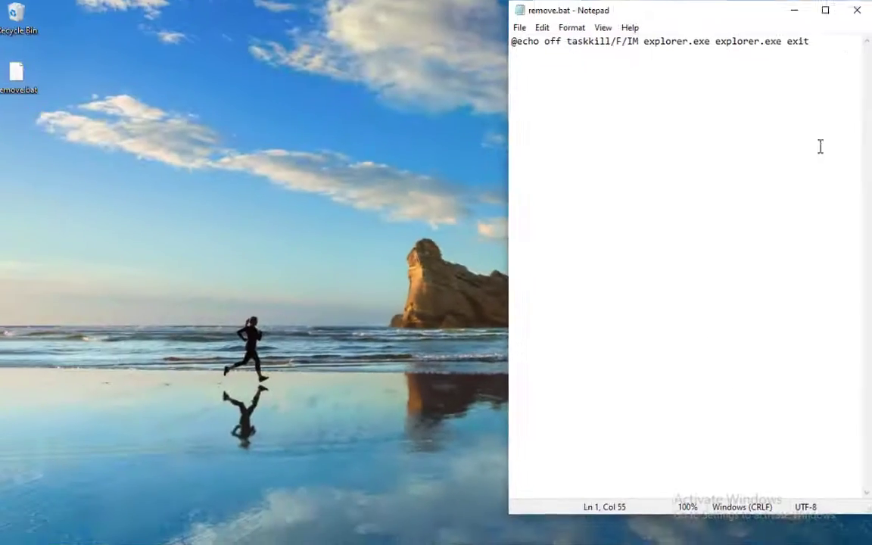
{"action": "left_click", "coordinate": [857, 11]}
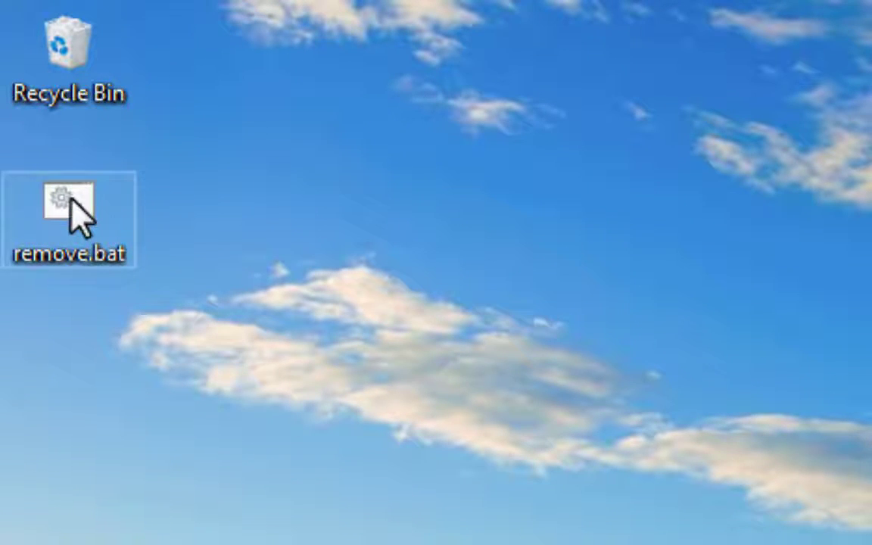
- Run the remove.bat file on the desktop as administrator
{"action": "mouse_move", "coordinate": [82, 230]}
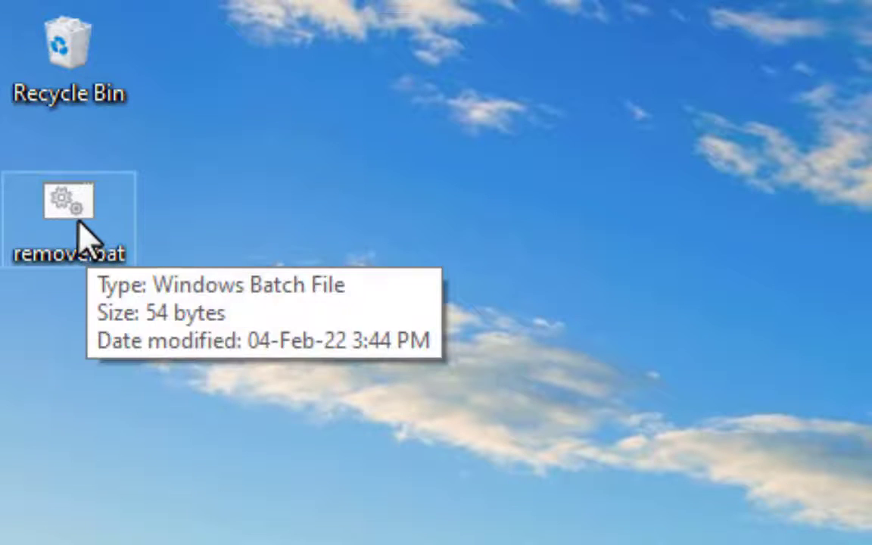
{"action": "right_click", "coordinate": [81, 230]}
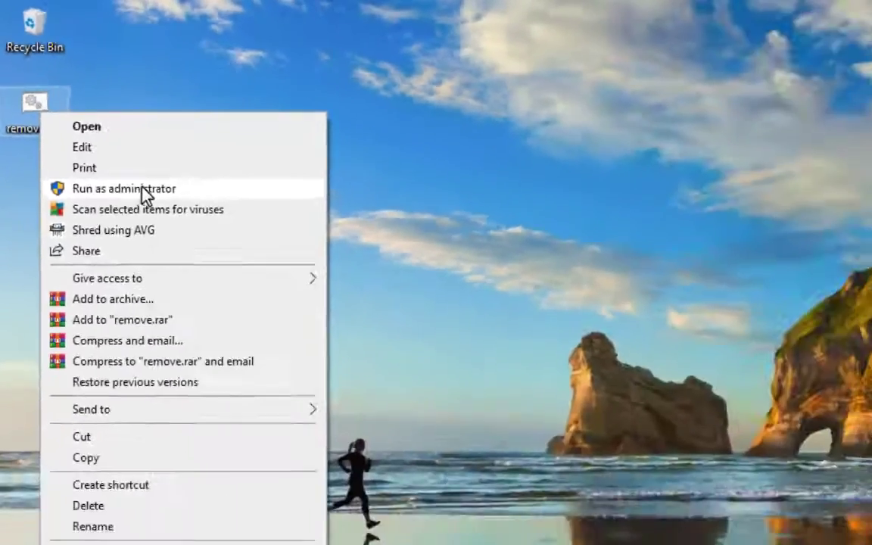
{"action": "left_click", "coordinate": [141, 189]}
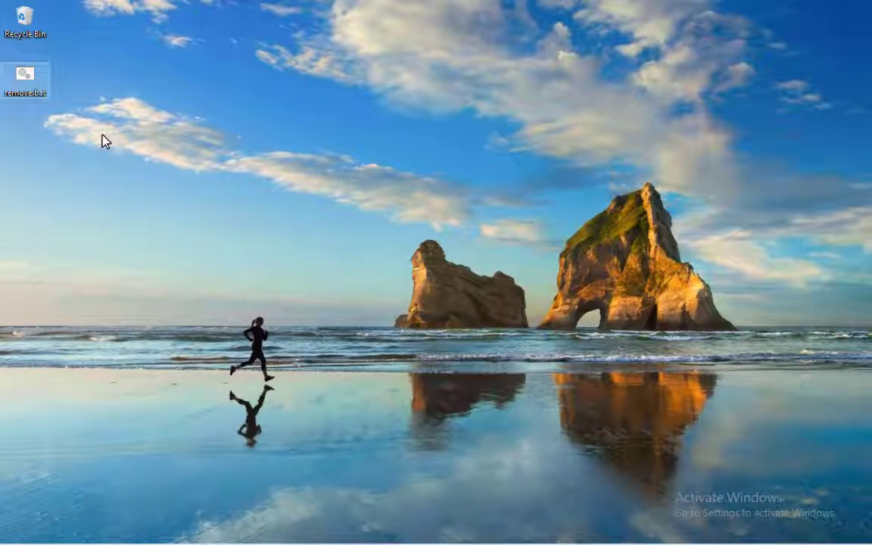
- Deselect the batch file and refresh the desktop twice
{"action": "left_click", "coordinate": [376, 354]}
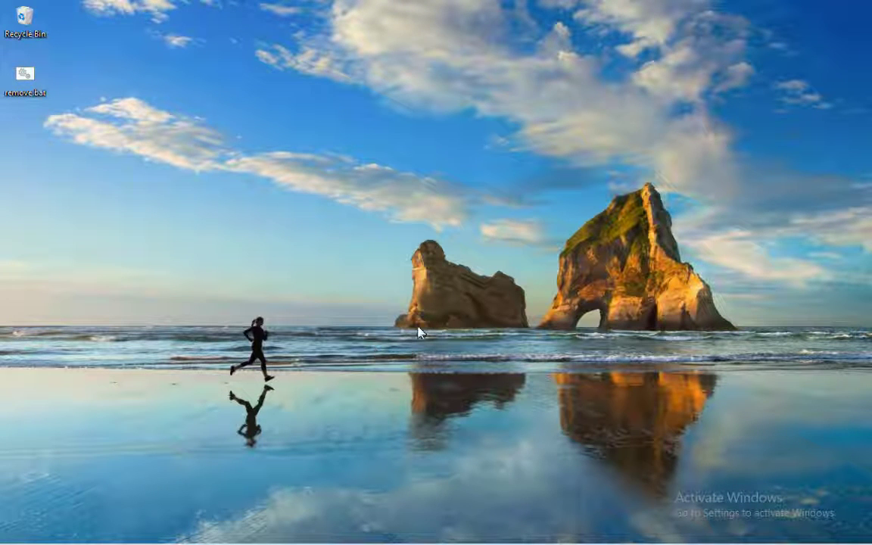
{"action": "right_click", "coordinate": [418, 132]}
{"action": "left_click", "coordinate": [442, 169]}
{"action": "right_click", "coordinate": [422, 159]}
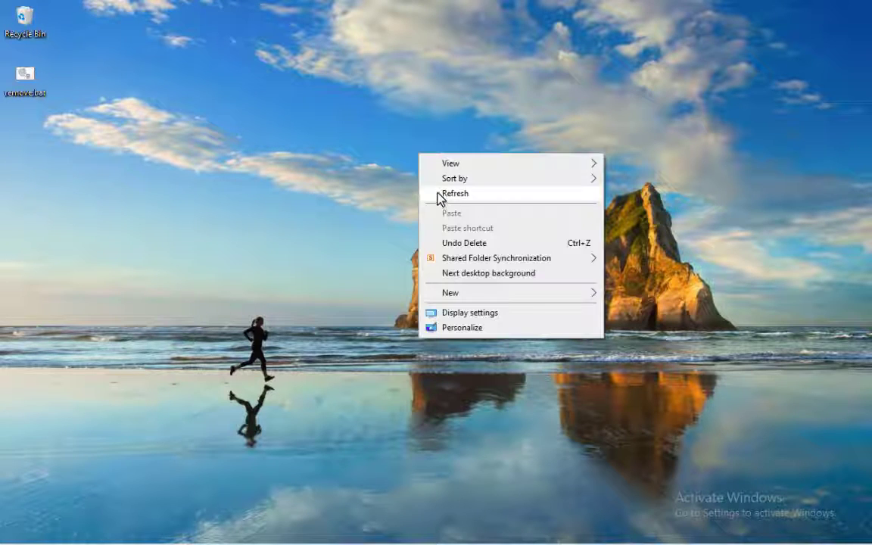
{"action": "left_click", "coordinate": [440, 195]}
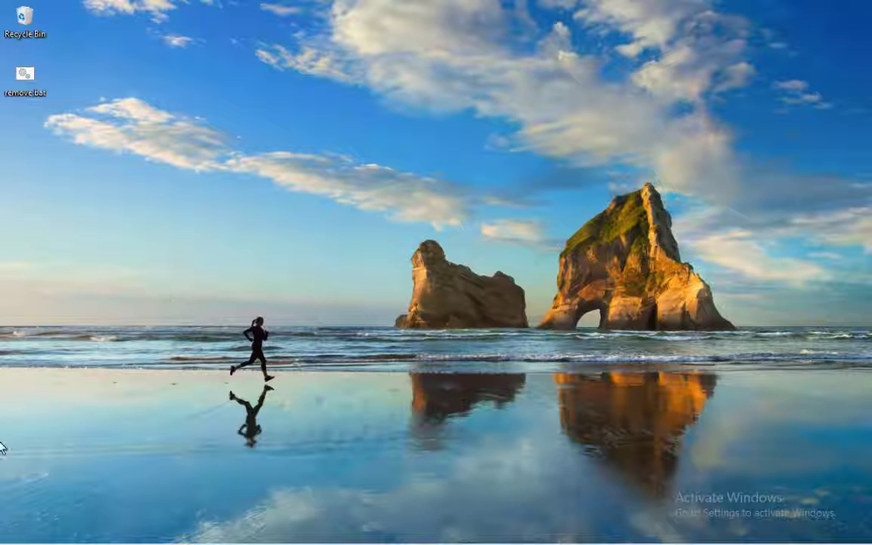
- Open the computer's power options to reach the restart choice
{"action": "mouse_move", "coordinate": [11, 539]}
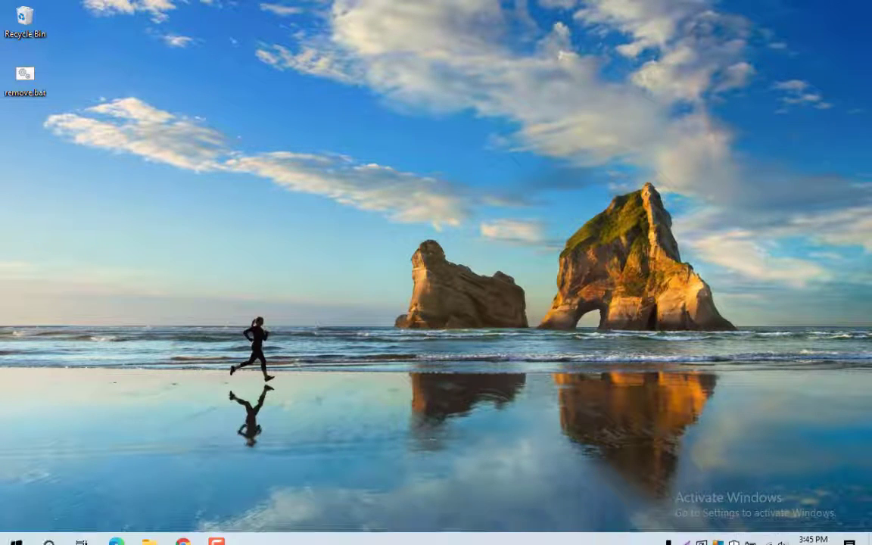
{"action": "left_click", "coordinate": [15, 538]}
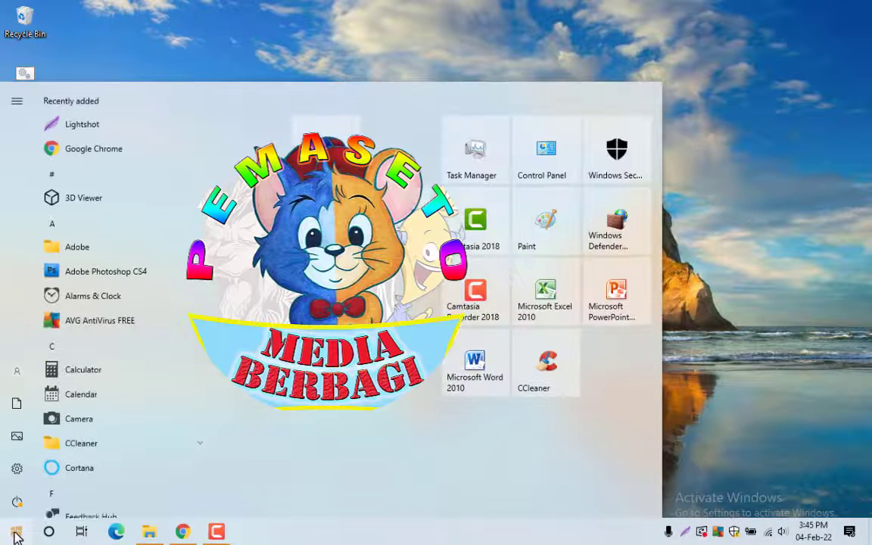
{"action": "mouse_move", "coordinate": [22, 511]}
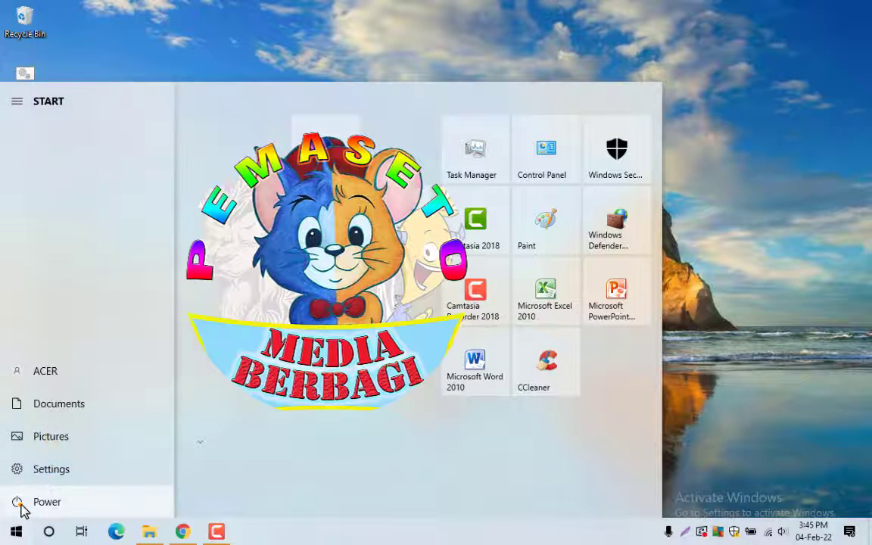
{"action": "left_click", "coordinate": [21, 506]}
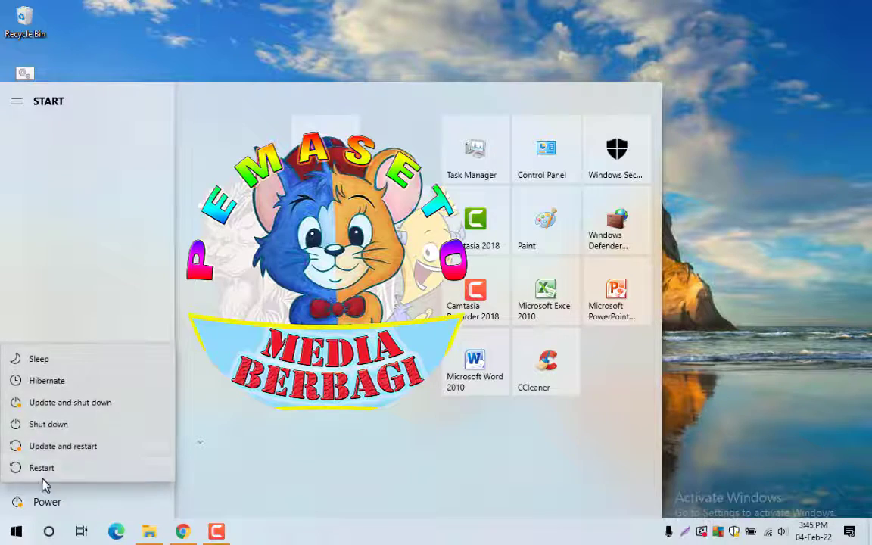